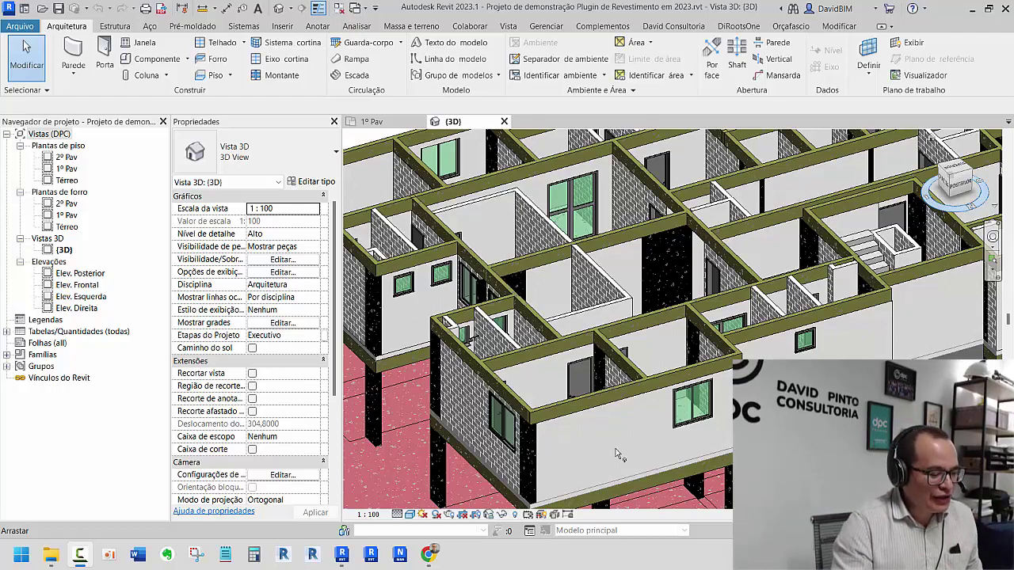
Step: Zoom and orbit the 3D view to inspect the building model from a new angle
scroll(615, 448, "down", 4)
scroll(634, 412, "up", 2)
scroll(648, 381, "up", 1)
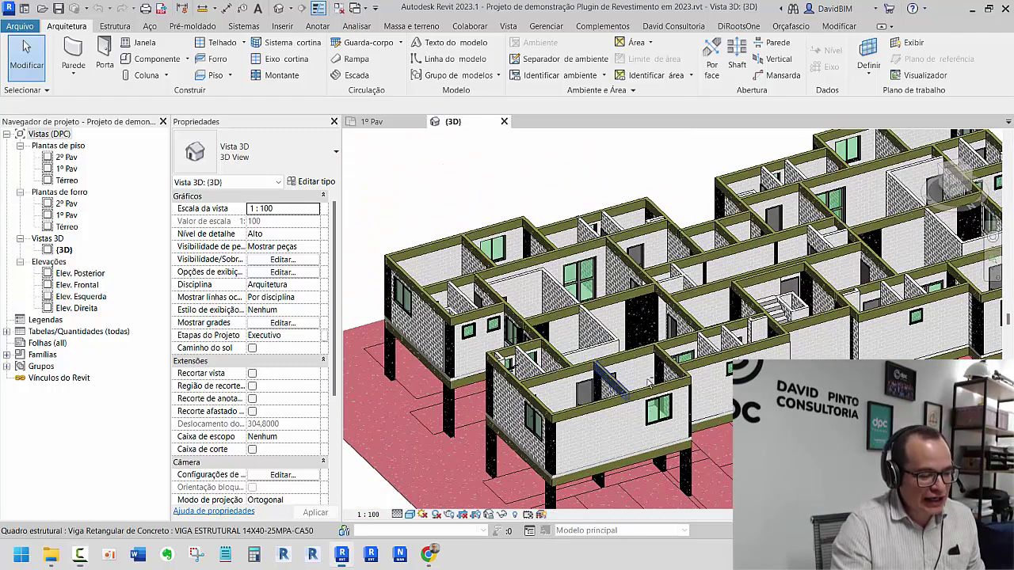
mouse_move(649, 382)
middle_mouse_down("shift")
mouse_move(920, 346)
mouse_move(767, 294)
middle_mouse_up("shift")
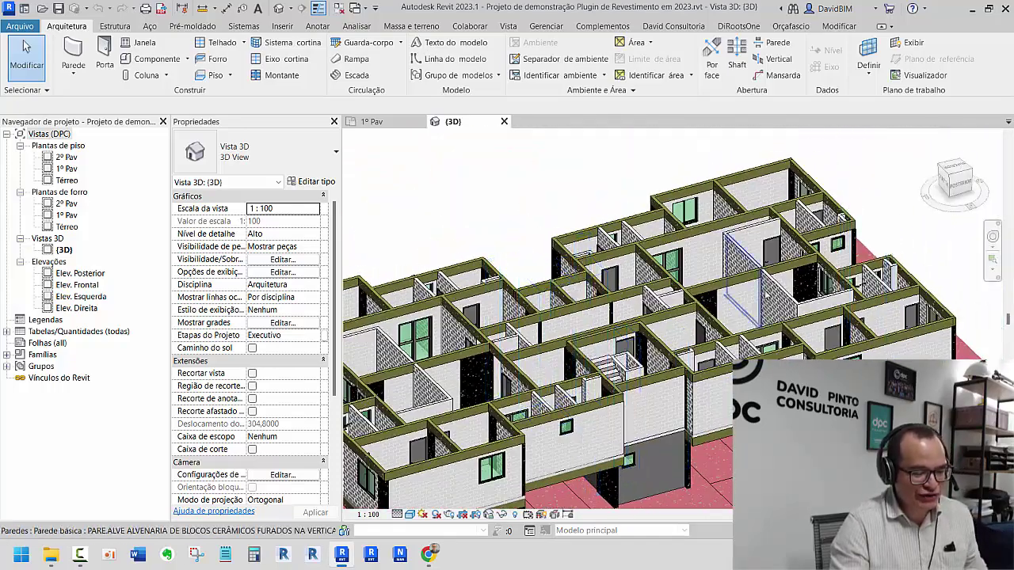
scroll(765, 290, "up", 1)
scroll(765, 289, "up", 1)
scroll(713, 278, "up", 2)
scroll(645, 268, "up", 2)
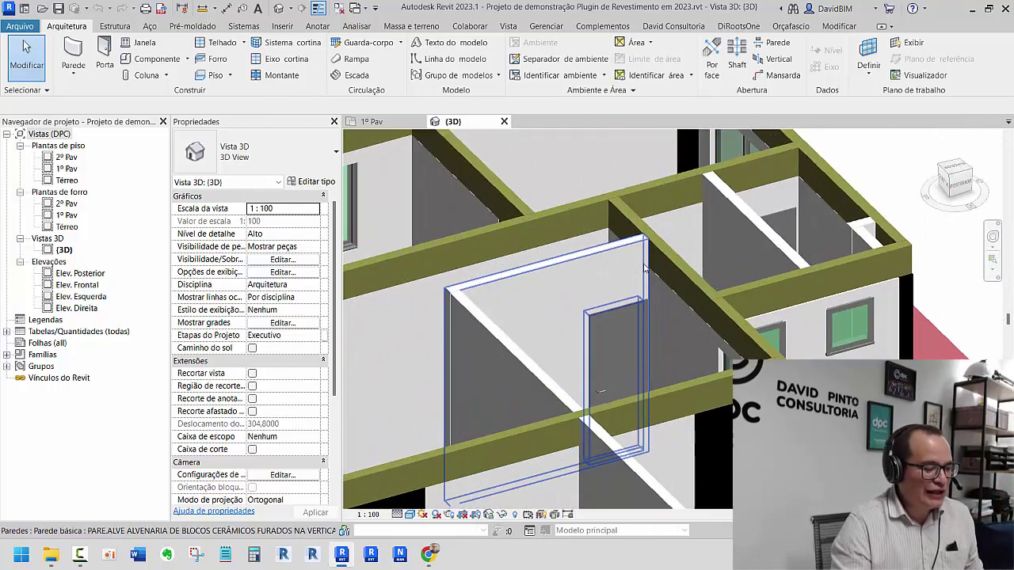
Step: Zoom back out and switch to the consultancy ribbon tab holding the plugin commands
scroll(645, 268, "down", 2)
scroll(644, 268, "down", 2)
scroll(644, 267, "down", 1)
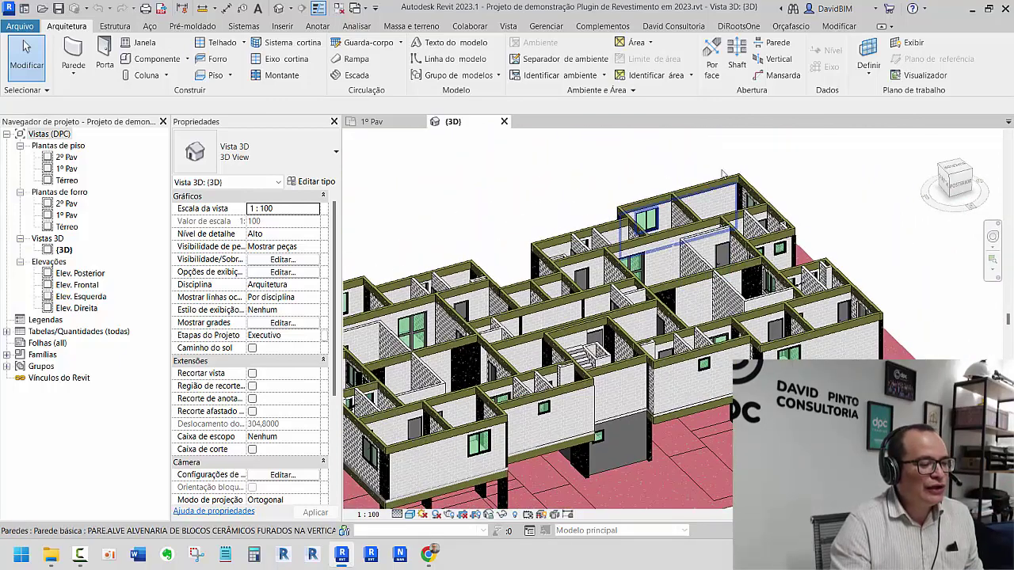
left_click(686, 30)
Step: Run Revestir from the Revestimento WPF dropdown to load the finish styles and room list
left_click(150, 64)
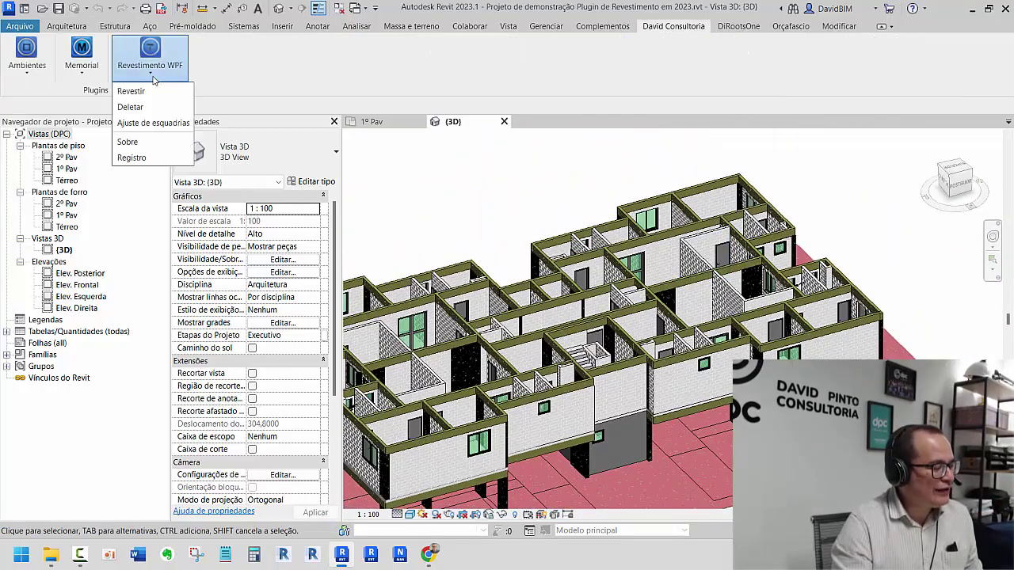
left_click(156, 93)
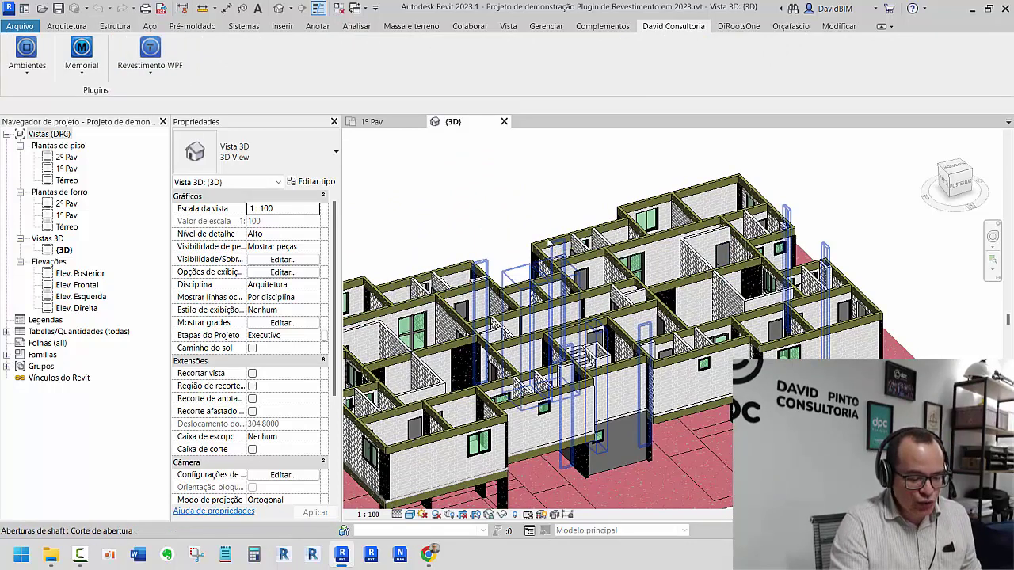
left_click(542, 242)
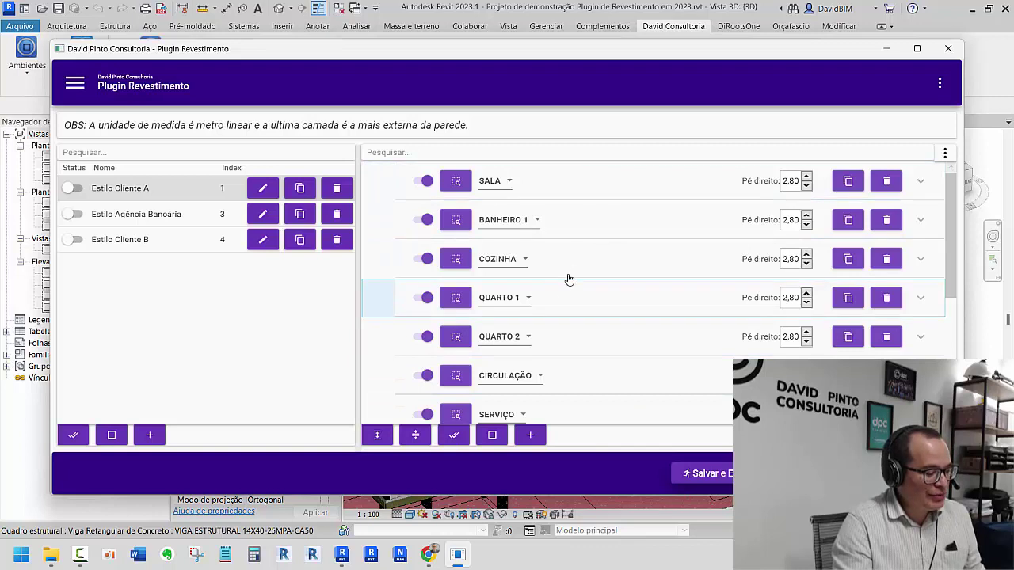
scroll(589, 273, "down", 3)
scroll(591, 283, "up", 3)
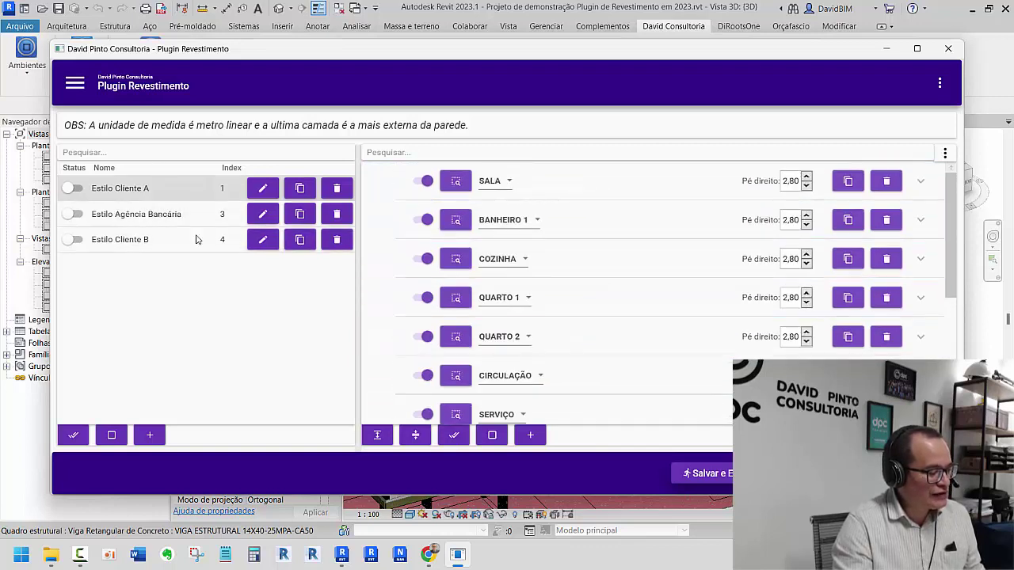
scroll(637, 231, "down", 4)
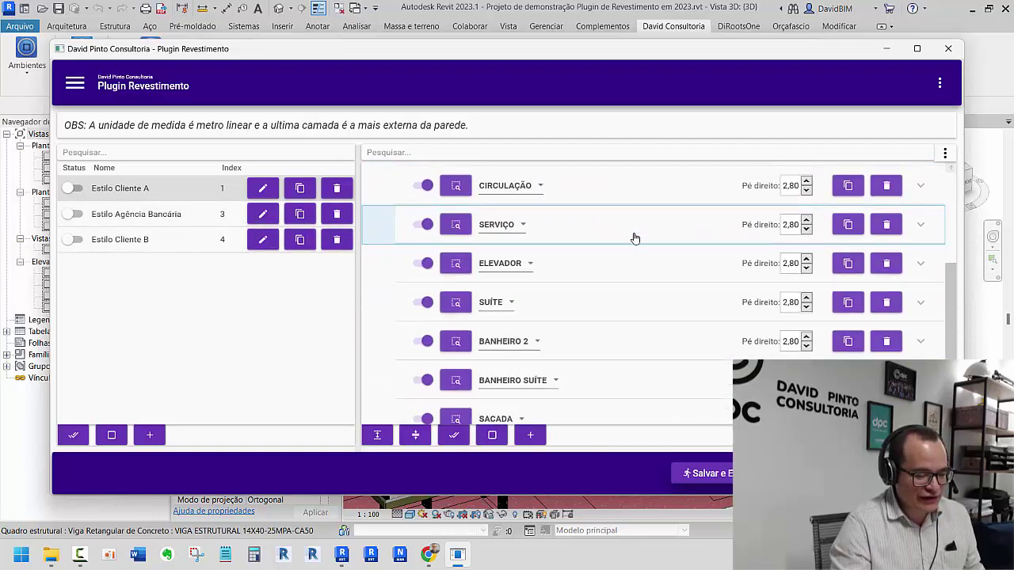
scroll(634, 235, "down", 1)
scroll(633, 238, "up", 5)
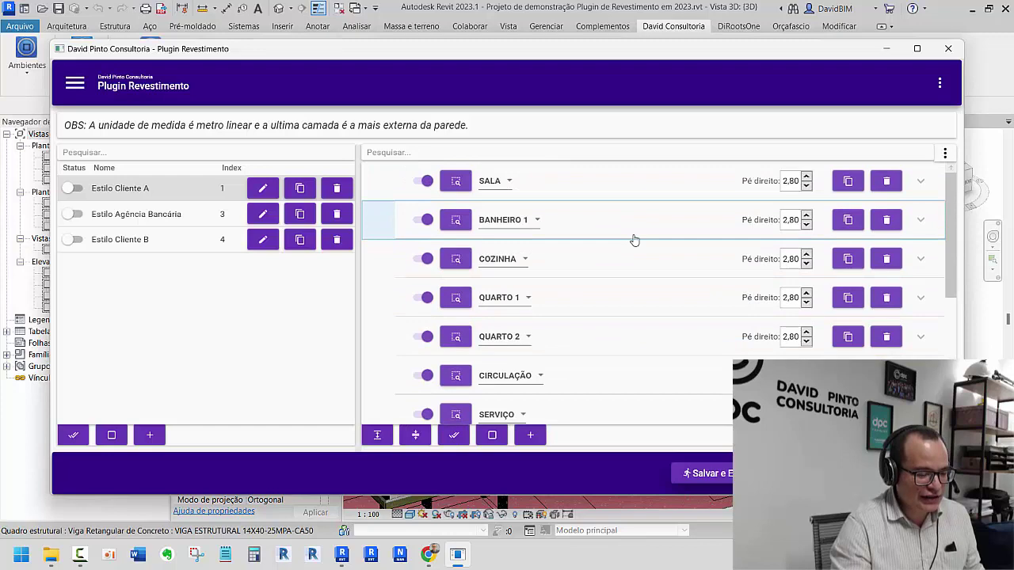
left_click(612, 182)
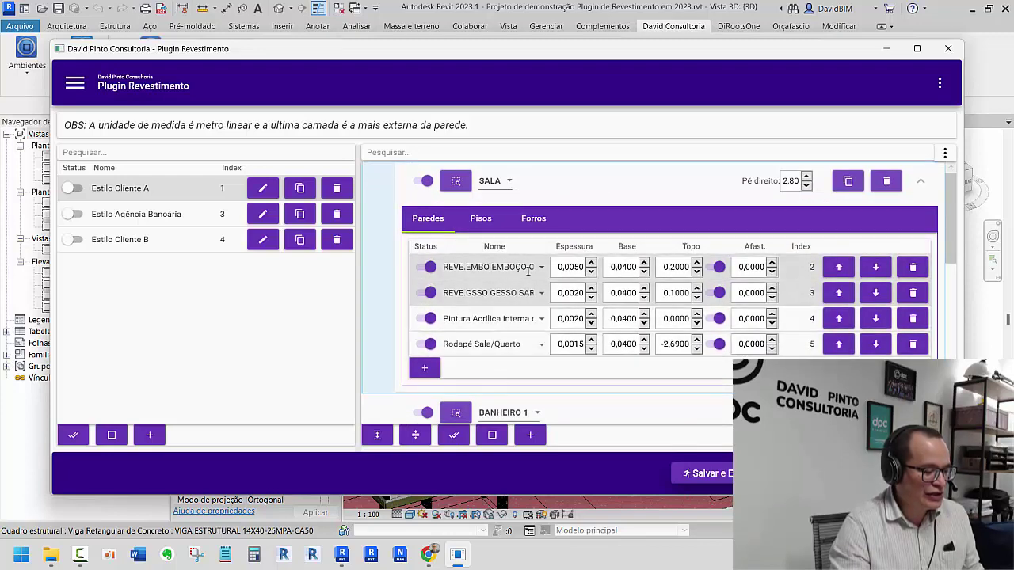
left_click(583, 185)
left_click(563, 183)
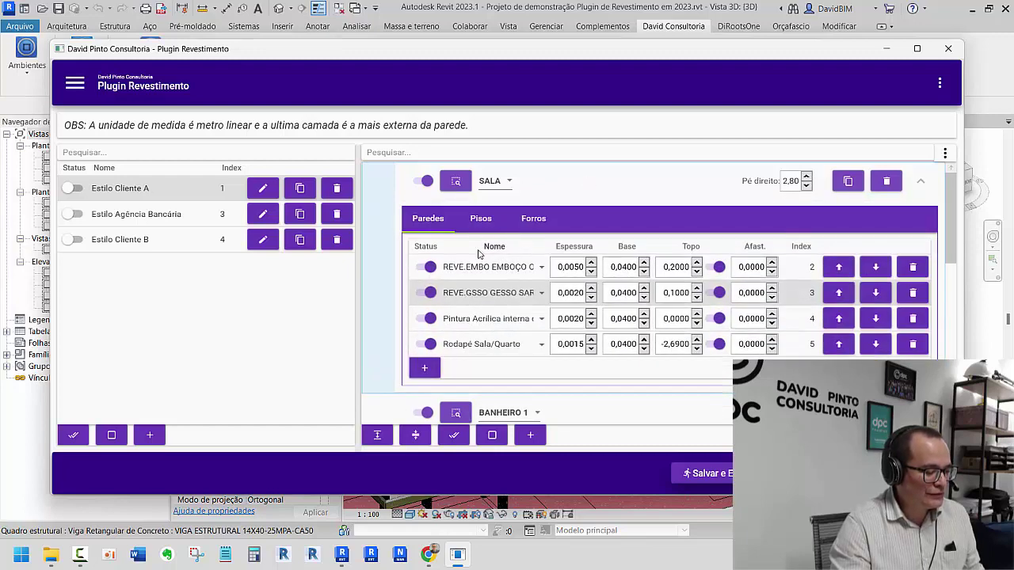
left_click(481, 220)
left_click(533, 221)
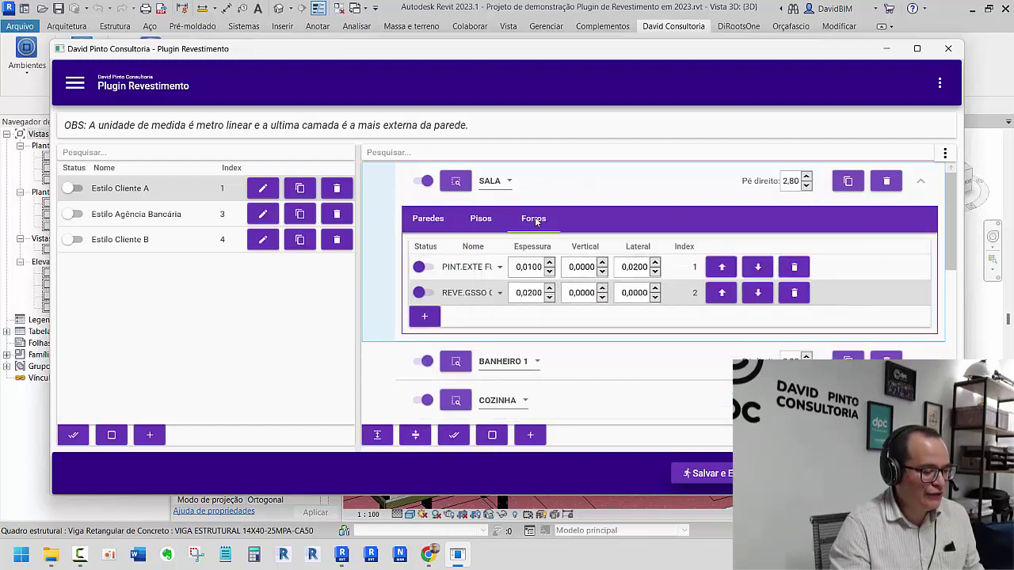
left_click(426, 222)
left_click(629, 188)
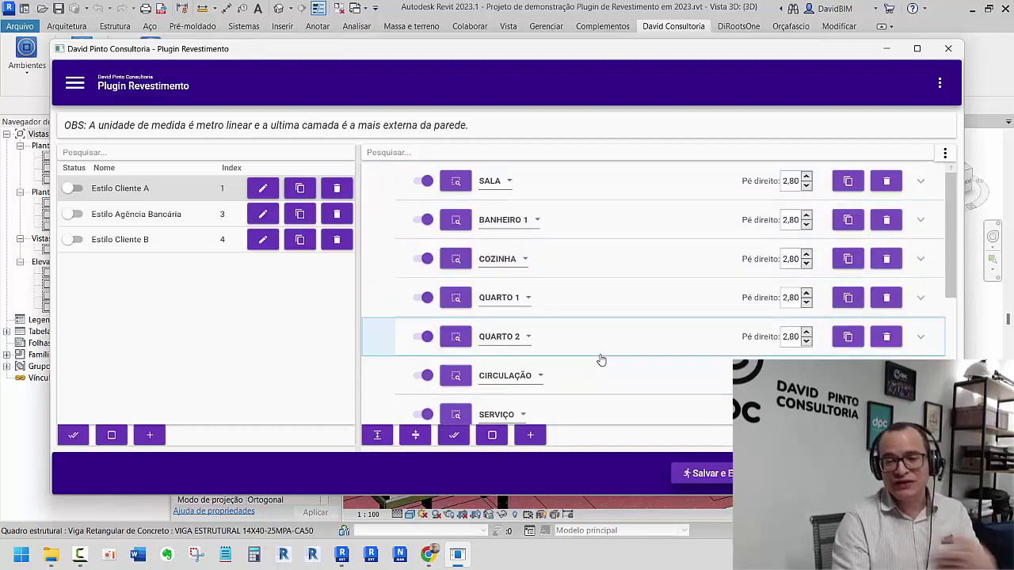
Step: Choose Salvar e Executar to save settings and start generating finishes for all rooms
left_click(700, 475)
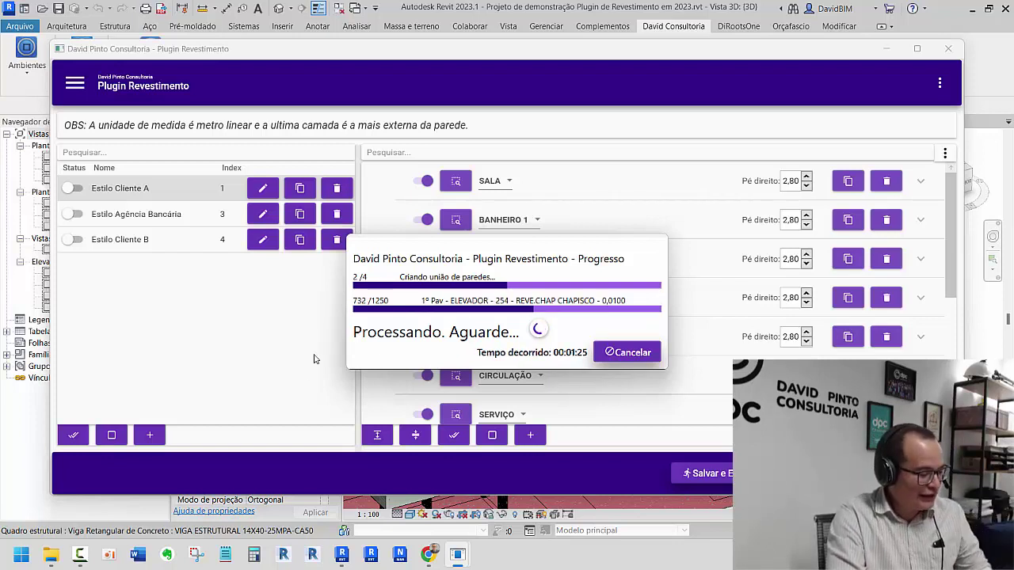
mouse_move(50, 554)
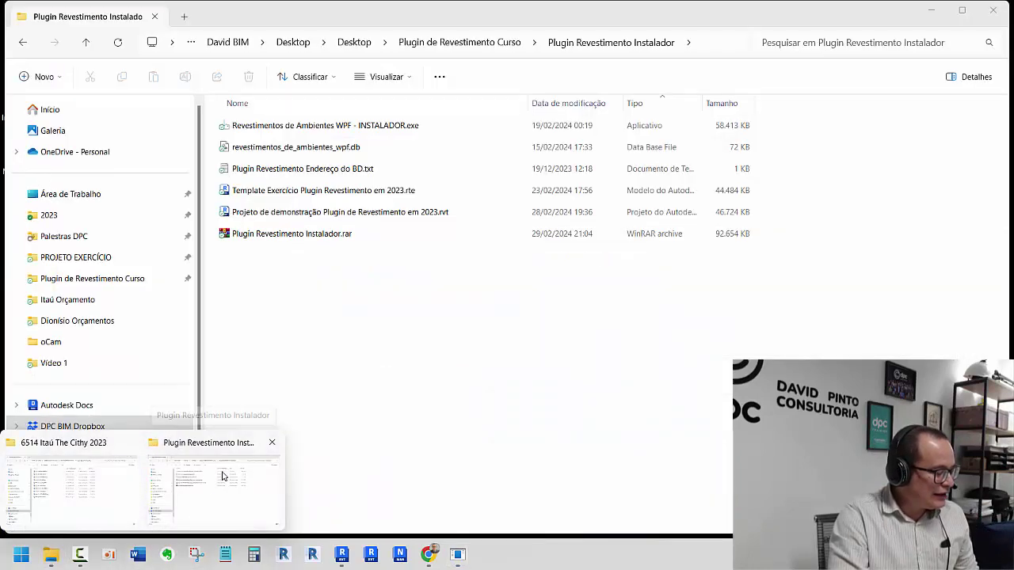
Step: Bring up the Plugin Revestimento Instalador folder, then minimize it to return to Revit
left_click(222, 475)
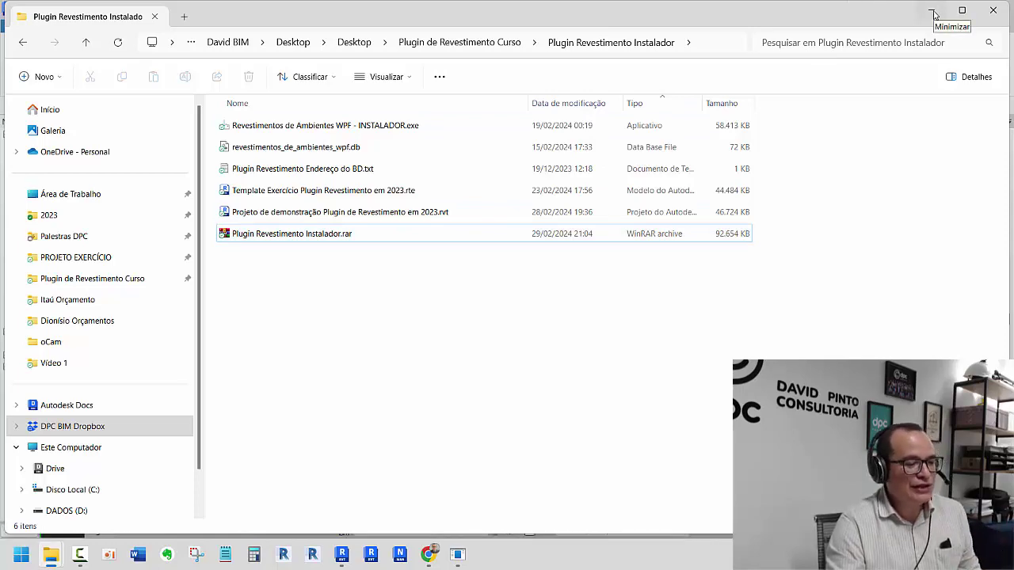
left_click(933, 14)
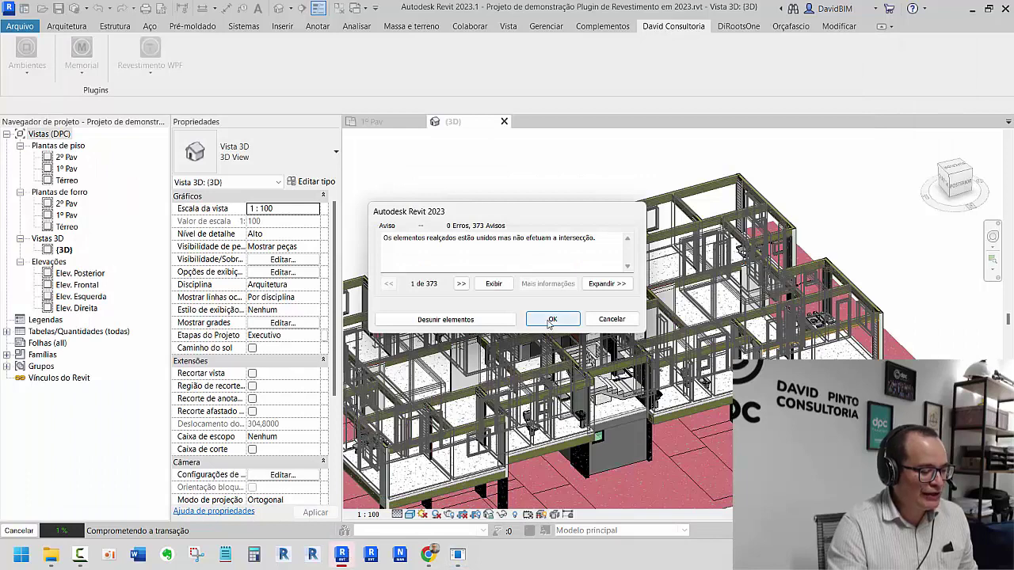
Step: Accept the 373 joined-elements warnings with OK, keeping the generated finish walls
left_click(547, 319)
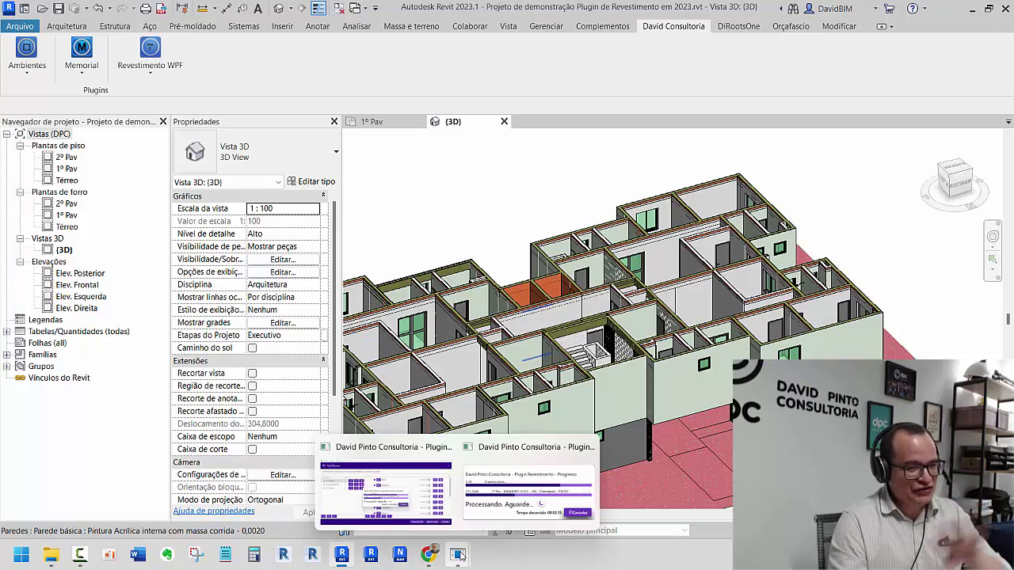
mouse_move(457, 555)
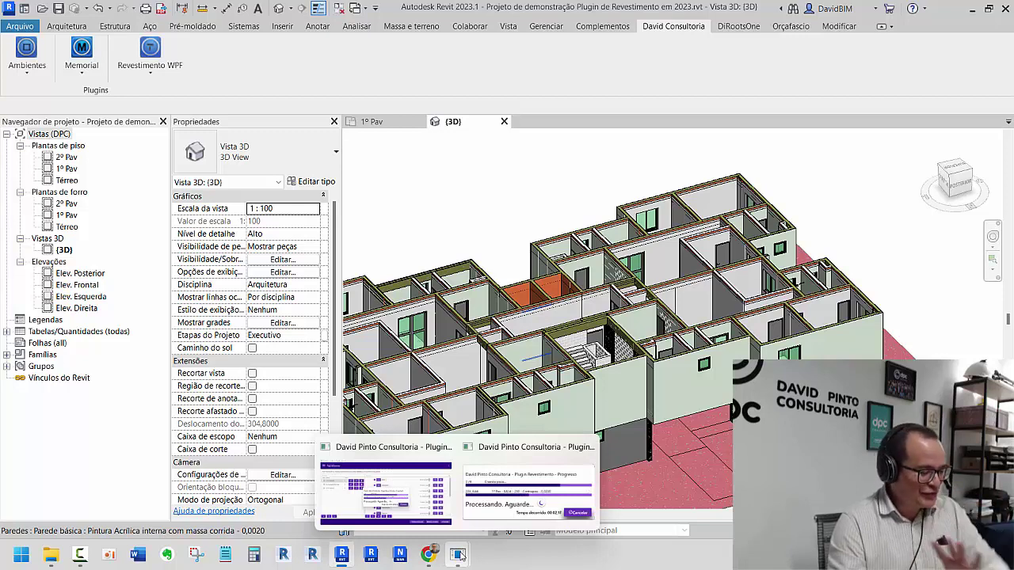
Step: Bring the plugin's progress window back to the front and wait for completion
mouse_move(528, 483)
left_click(513, 498)
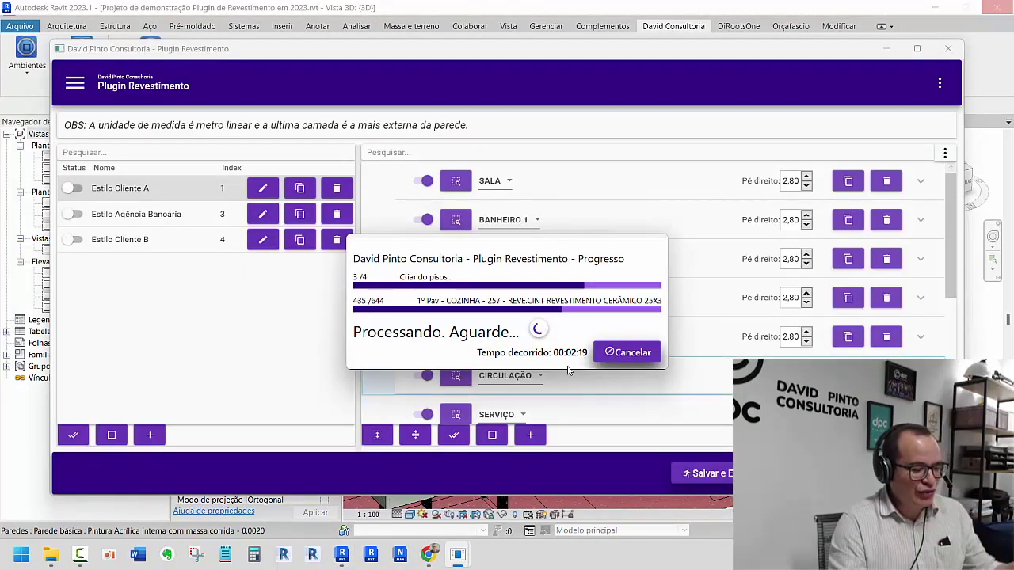